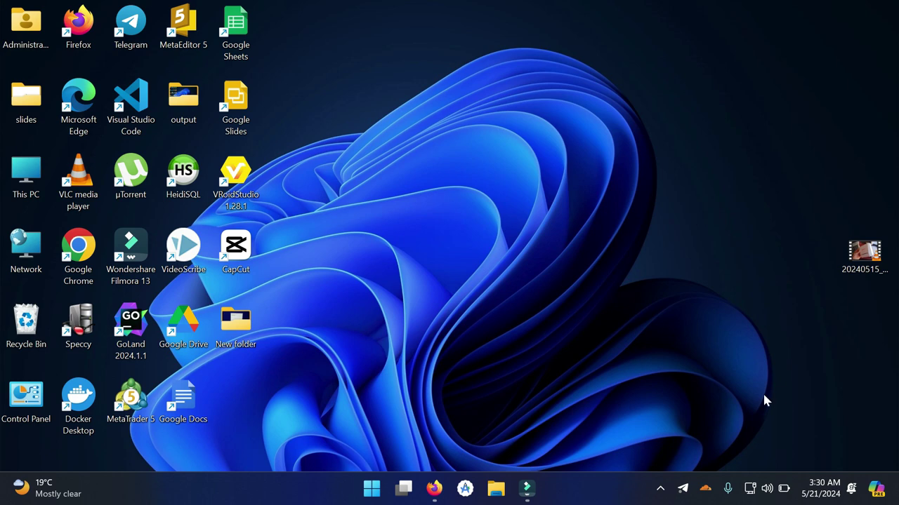
# Switch to Firefox and open the Samsung computer's folders in Google Drive
pyautogui.click(434, 488)
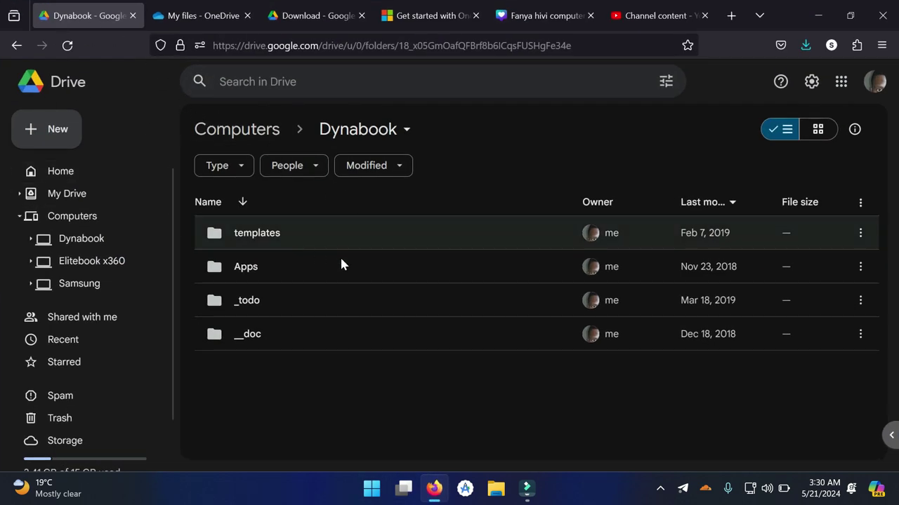
pyautogui.click(68, 283)
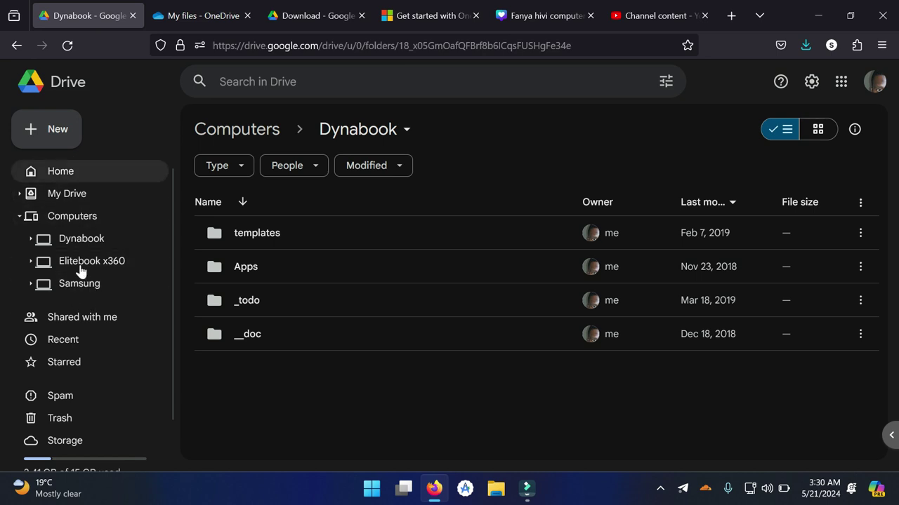
pyautogui.click(79, 283)
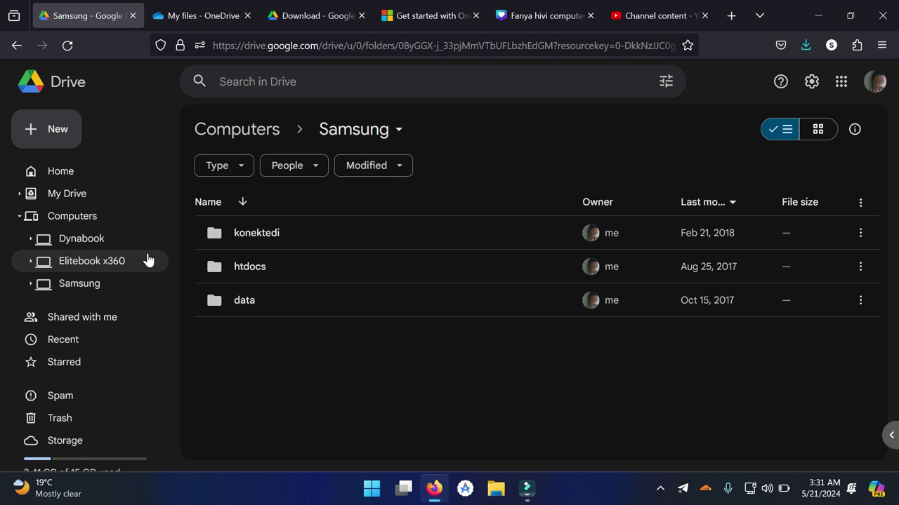
# Switch to the OneDrive web page and check which Microsoft account is signed in
pyautogui.click(199, 16)
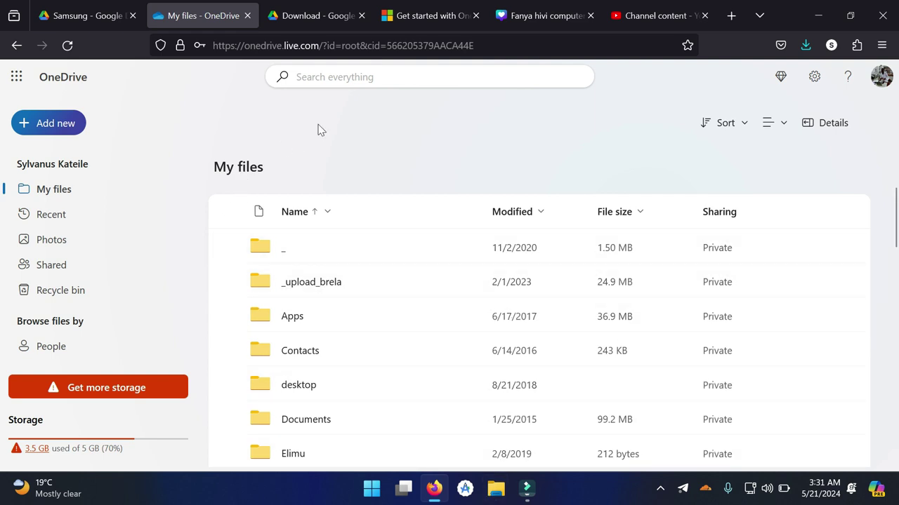
pyautogui.click(881, 80)
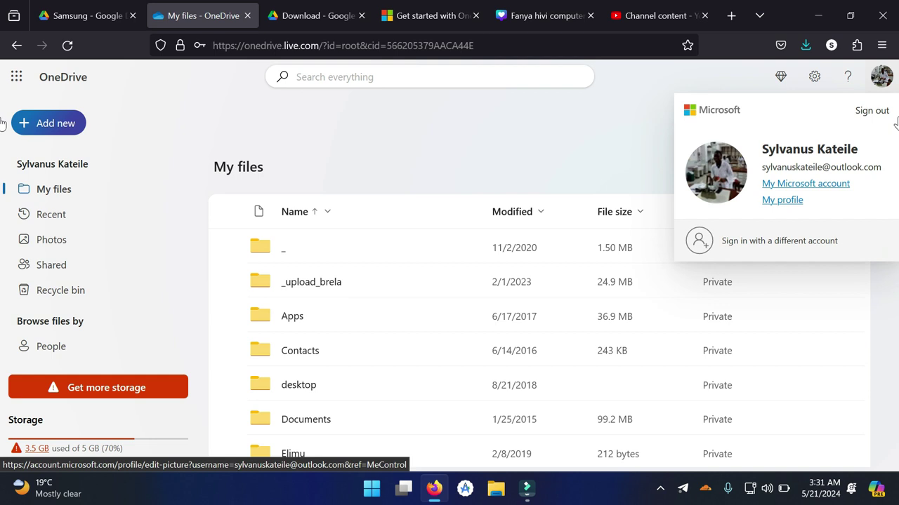
pyautogui.click(470, 146)
# Open Windows Settings to check the Microsoft account signed in on the computer and look through the setting categories
pyautogui.click(371, 488)
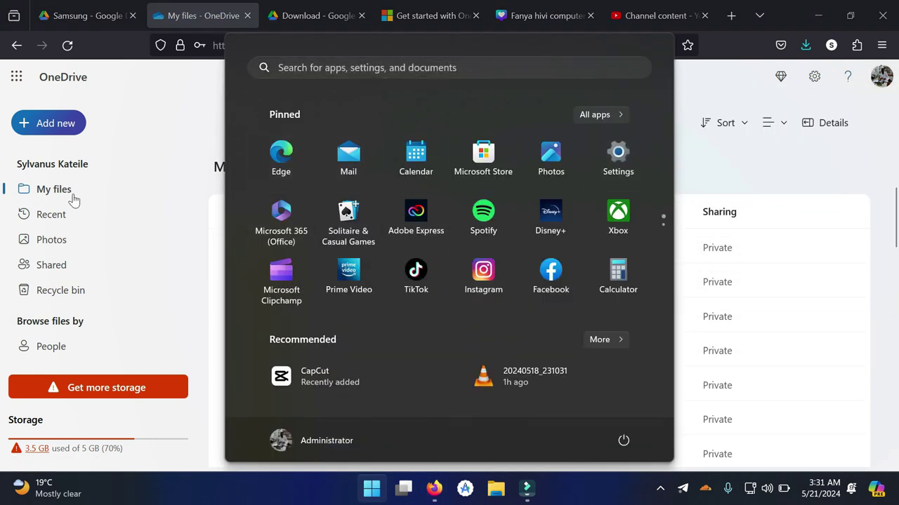
pyautogui.press('super+i')
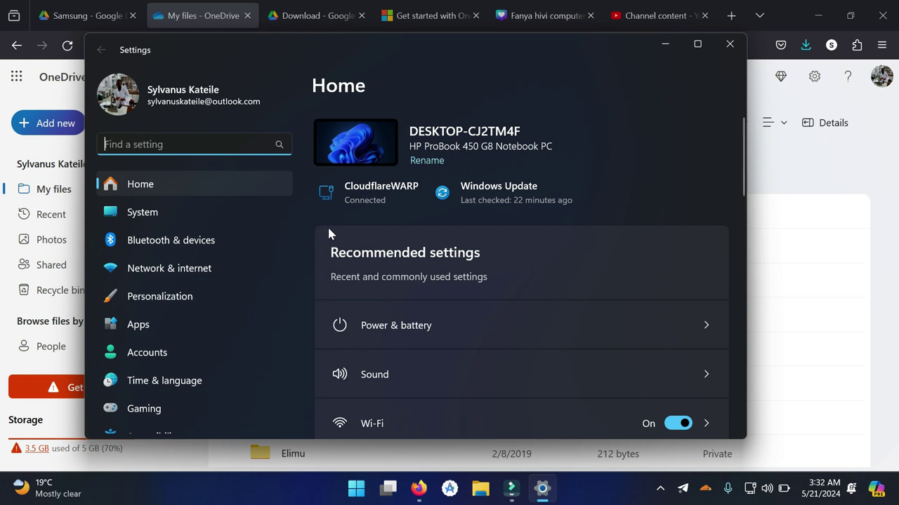
pyautogui.scroll(-3, 232, 276)
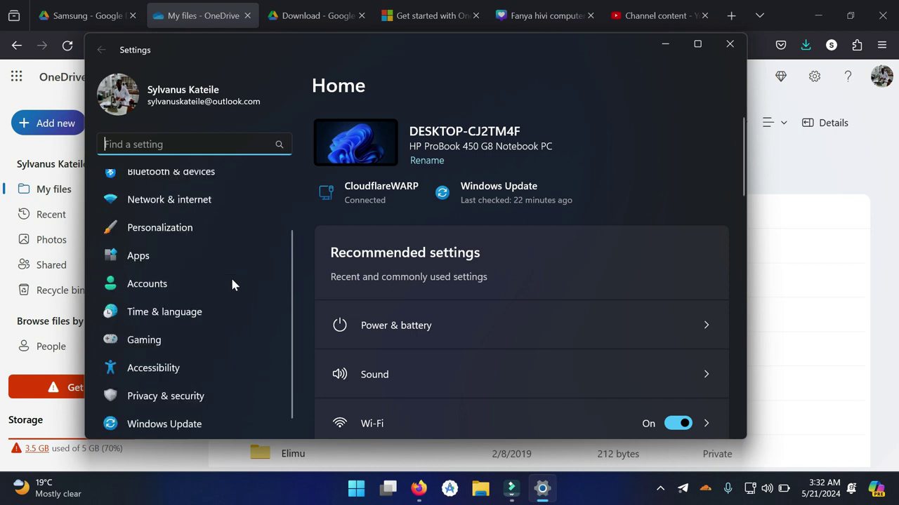
pyautogui.scroll(3, 231, 276)
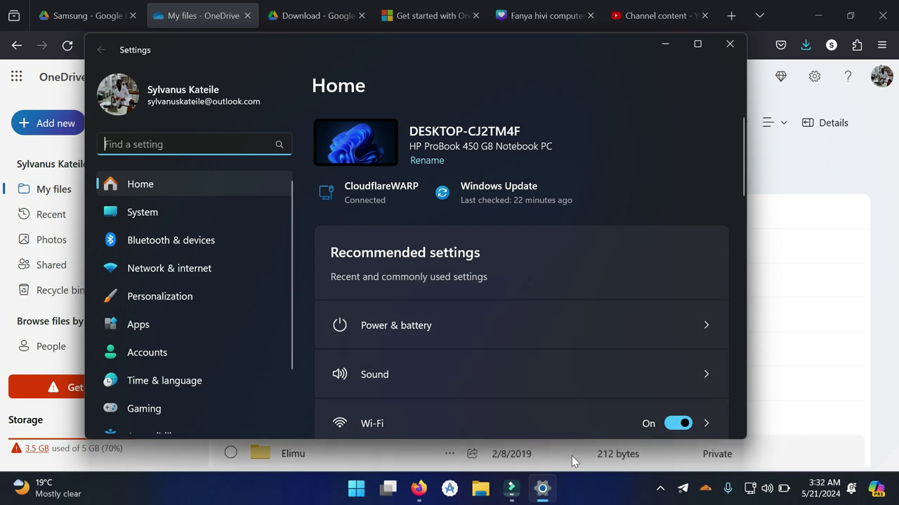
# Open the personal OneDrive folder in File Explorer and look through its contents
pyautogui.click(480, 489)
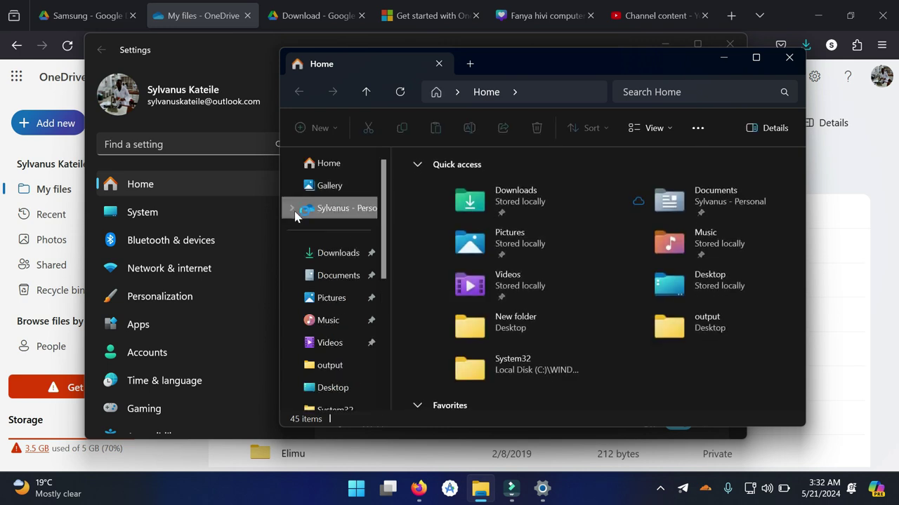
pyautogui.click(326, 219)
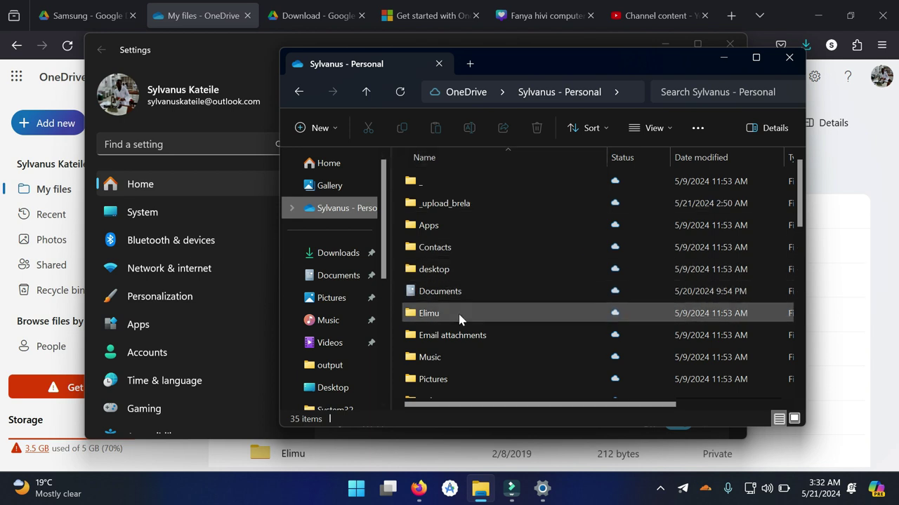
pyautogui.moveTo(459, 319)
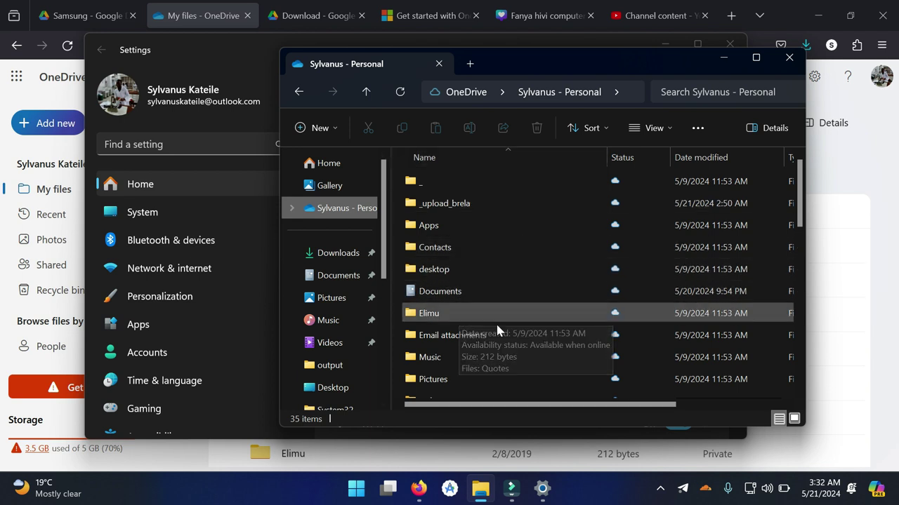
pyautogui.scroll(-6, 495, 256)
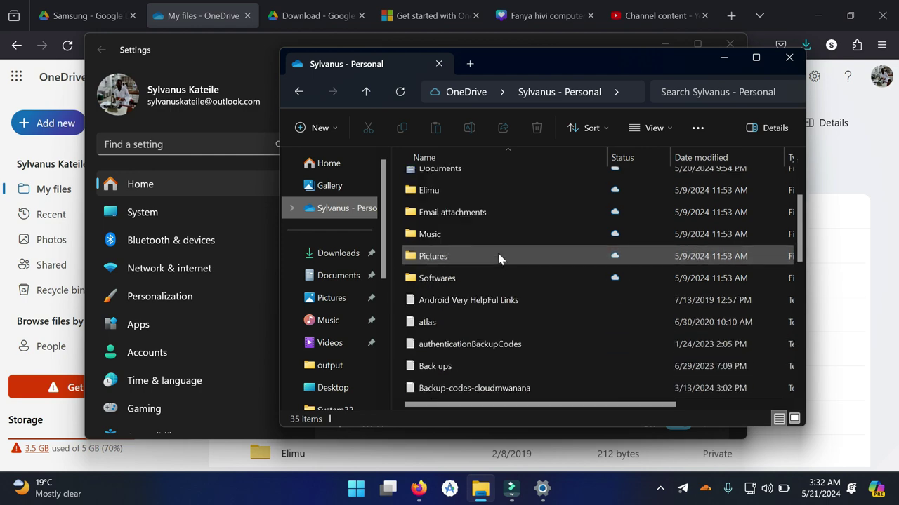
pyautogui.scroll(5, 499, 259)
pyautogui.scroll(2, 497, 253)
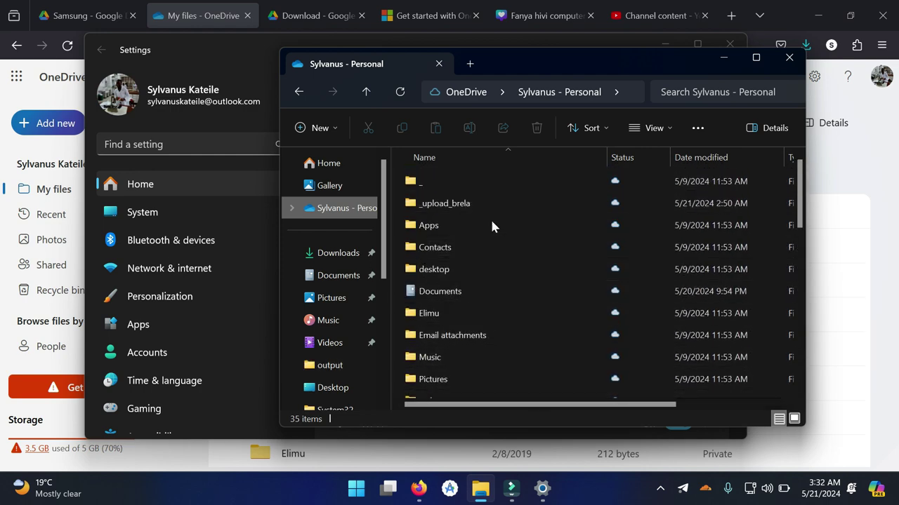
# Place the OneDrive folder window beside the OneDrive web page and compare the two file lists
pyautogui.click(184, 15)
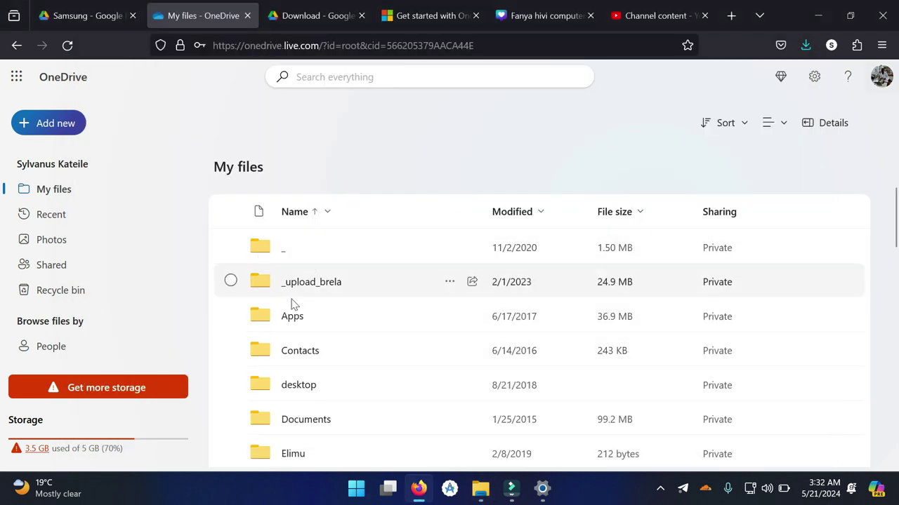
pyautogui.click(480, 489)
pyautogui.moveTo(542, 81); pyautogui.dragTo(597, 99)
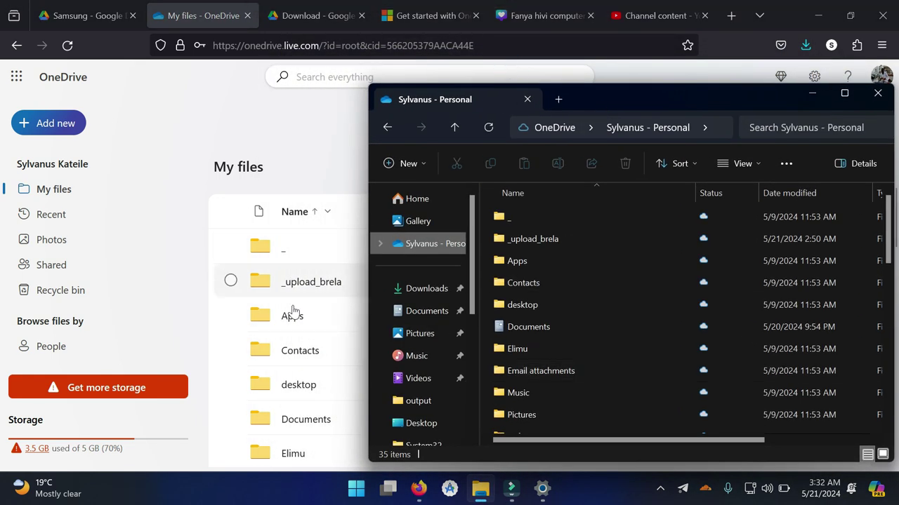
pyautogui.scroll(-4, 298, 344)
pyautogui.scroll(3, 298, 344)
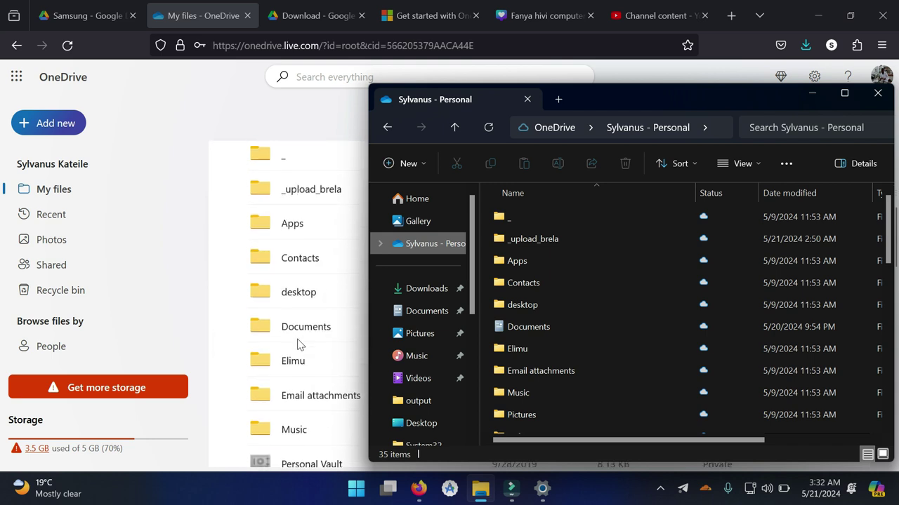
pyautogui.scroll(-1, 547, 287)
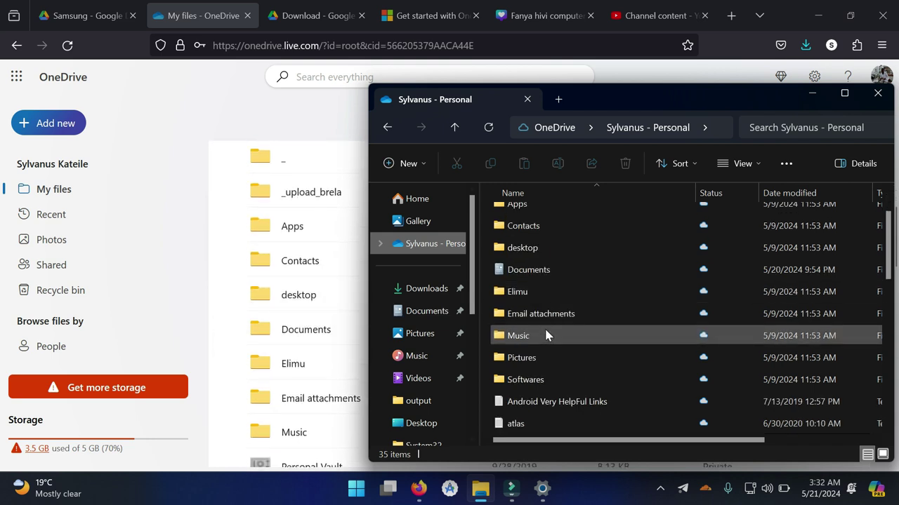
pyautogui.scroll(1, 545, 330)
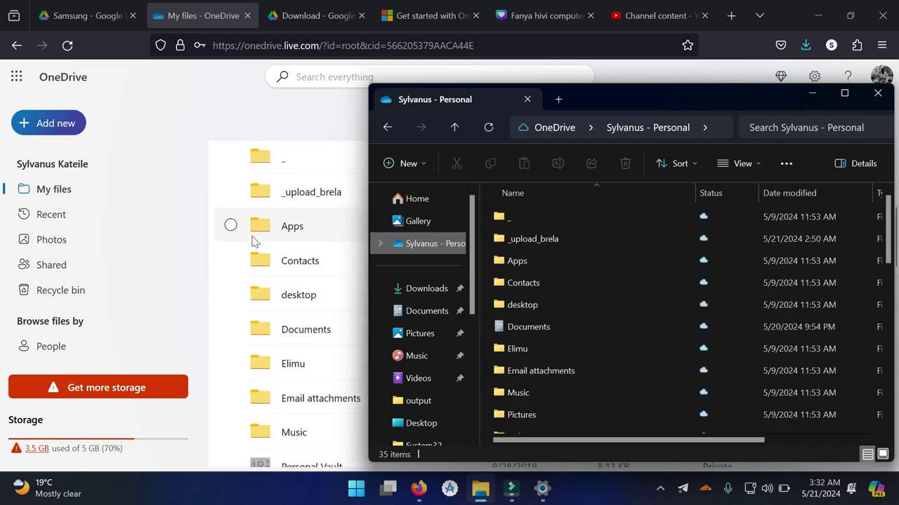
pyautogui.scroll(-3, 253, 242)
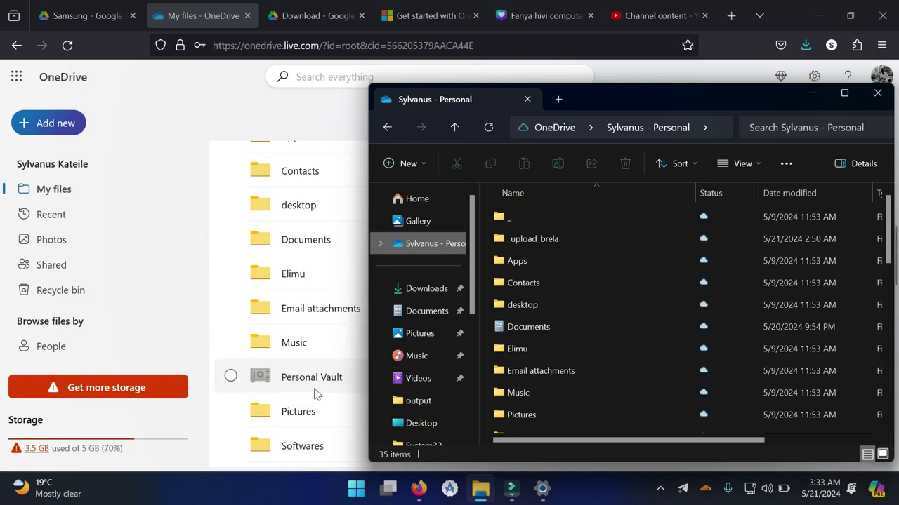
pyautogui.scroll(5, 315, 395)
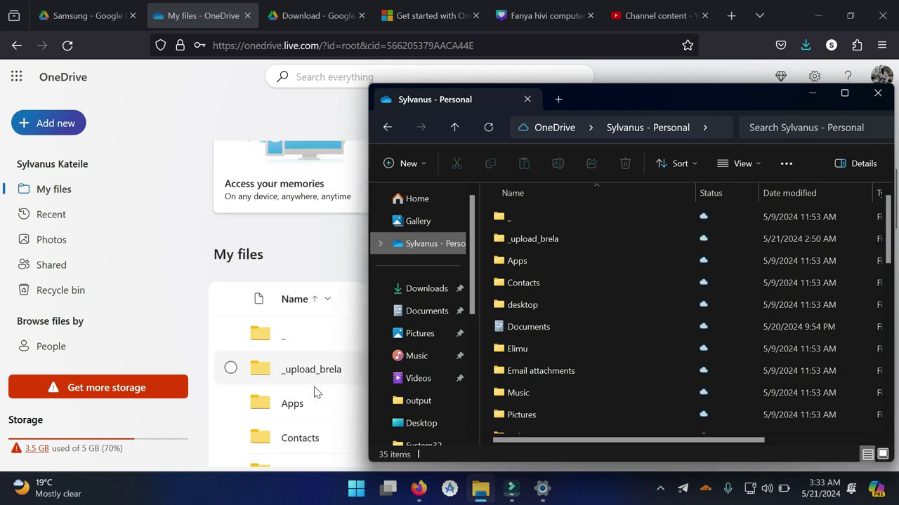
pyautogui.scroll(-2, 315, 391)
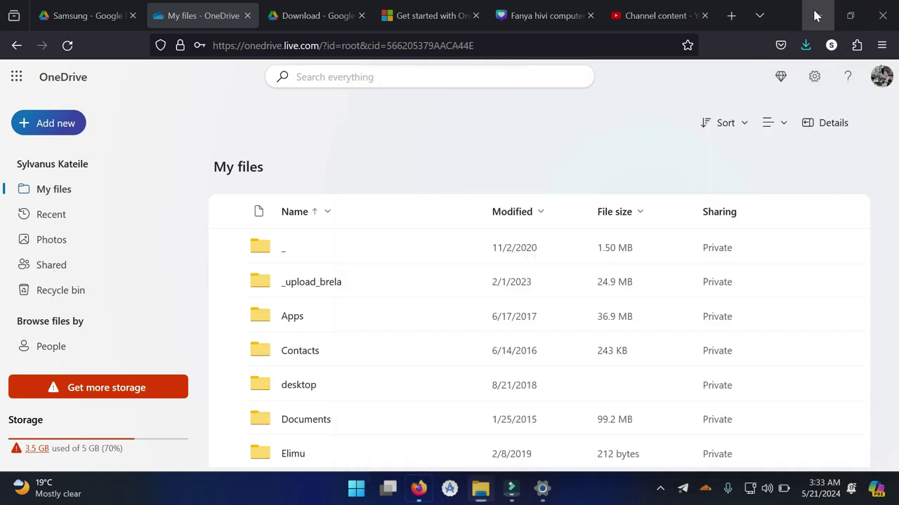
# Minimize Firefox and Settings, and move the Wondershare Filmora 13 shortcut from the desktop into the OneDrive folder
pyautogui.click(816, 14)
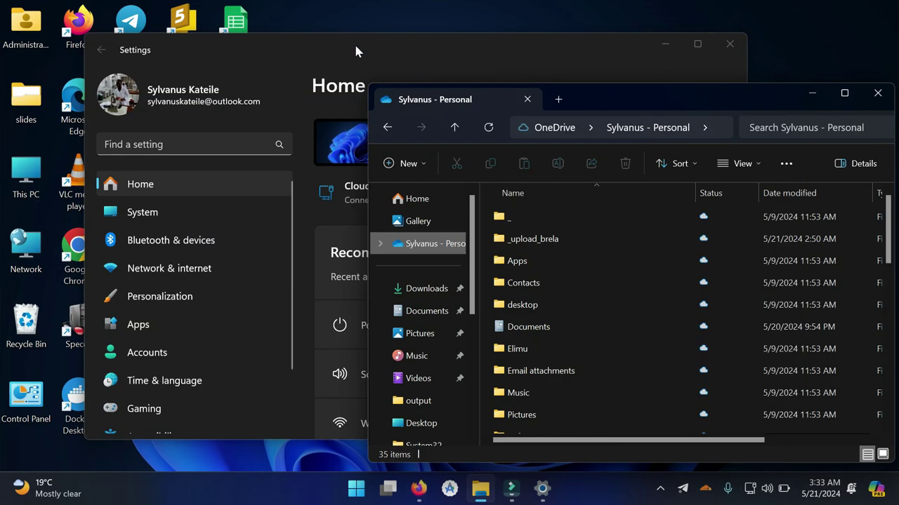
pyautogui.click(737, 68)
pyautogui.click(667, 42)
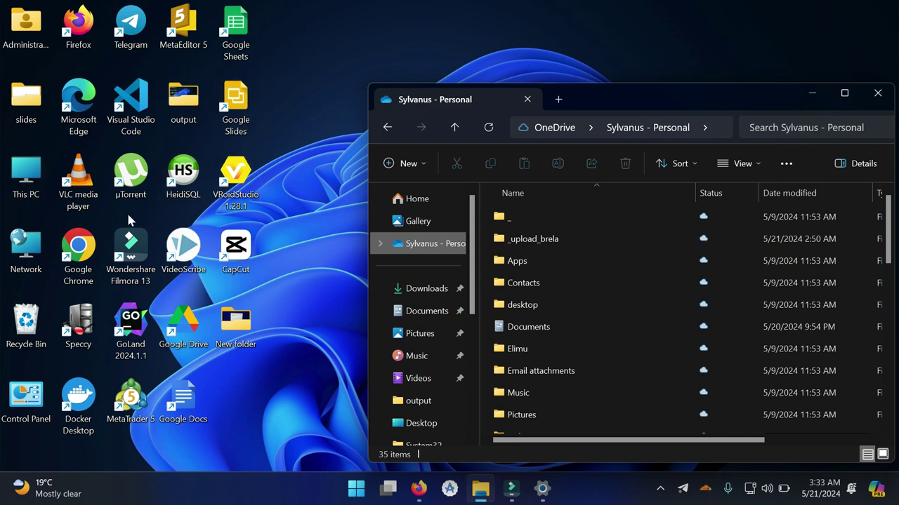
pyautogui.moveTo(130, 261); pyautogui.dragTo(559, 442)
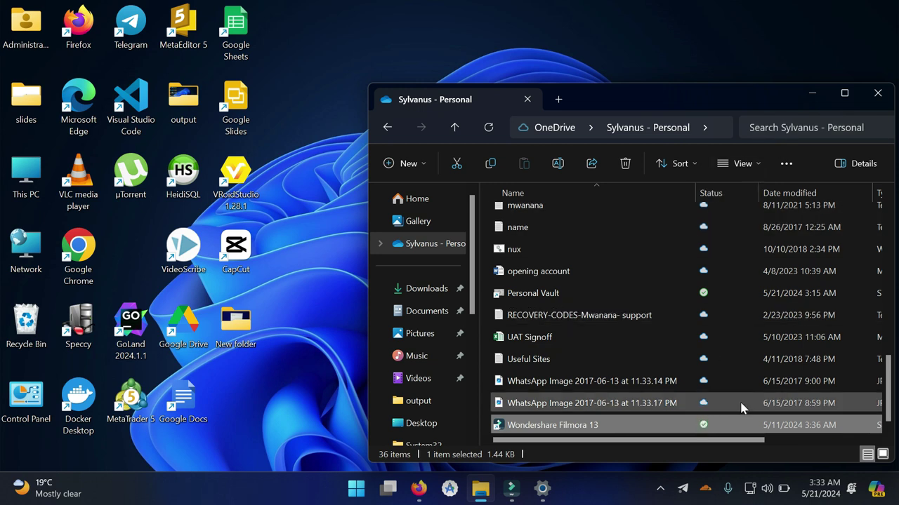
# Switch to the OneDrive web page in Firefox and look through the end of My files for the moved shortcut
pyautogui.click(419, 490)
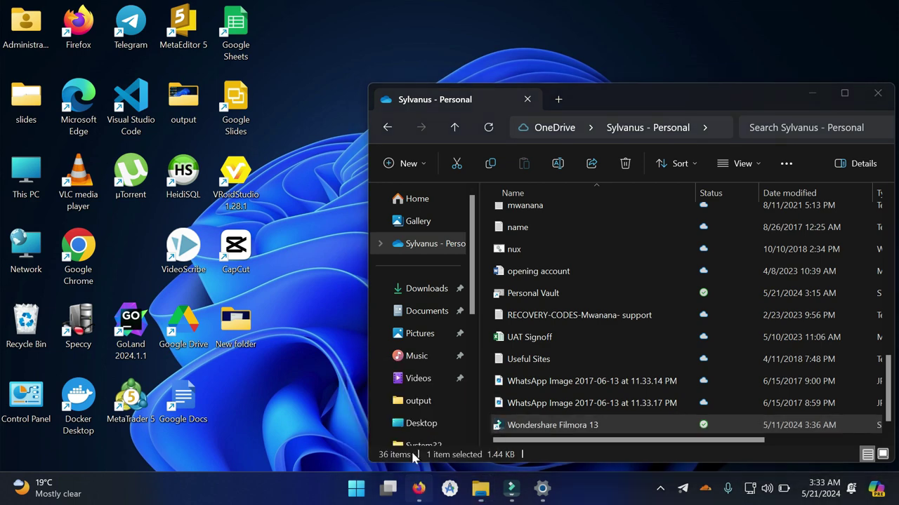
pyautogui.scroll(-15, 346, 251)
pyautogui.scroll(-4, 343, 300)
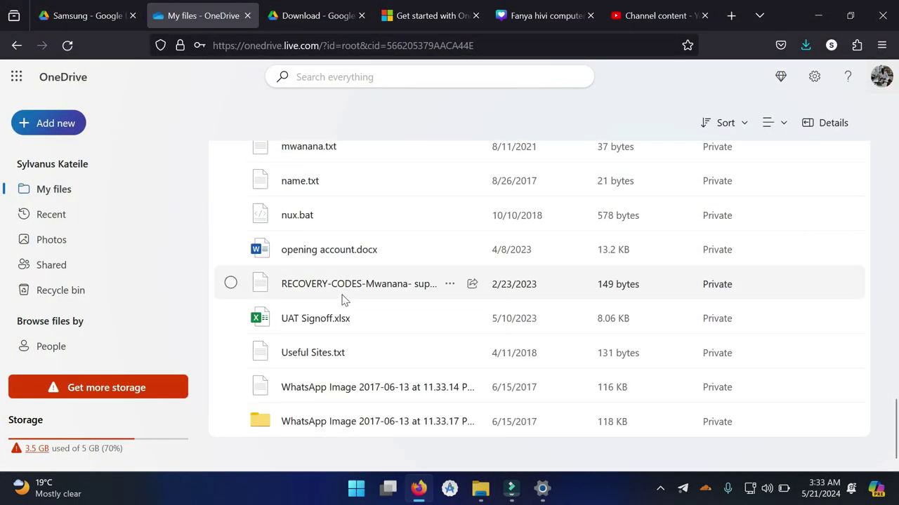
pyautogui.scroll(2, 340, 302)
pyautogui.scroll(3, 339, 302)
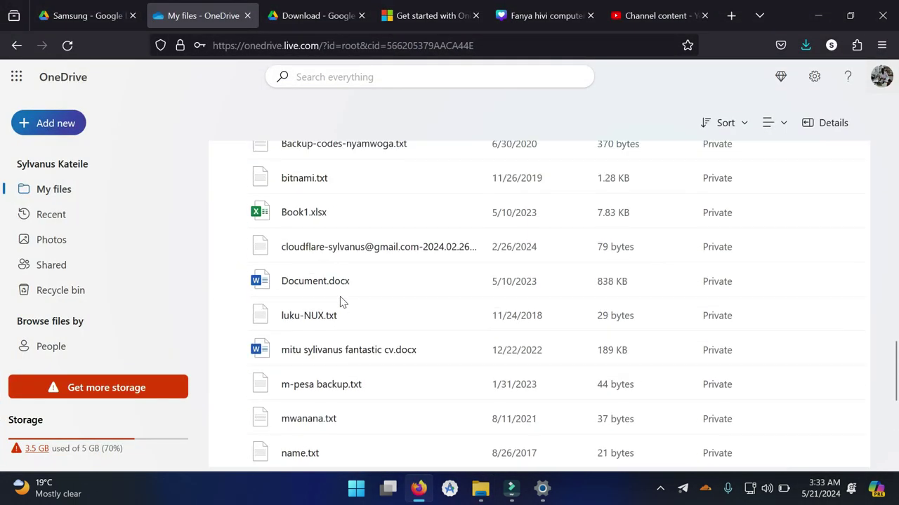
pyautogui.scroll(-5, 340, 302)
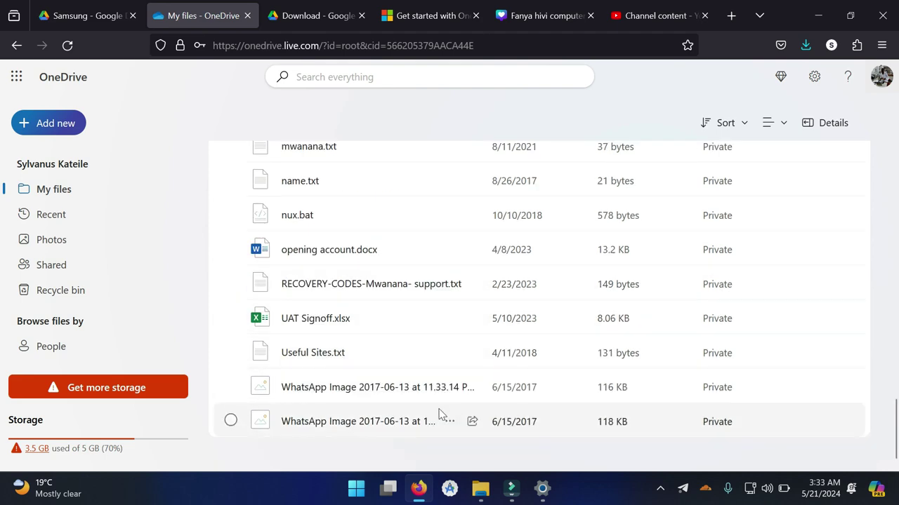
pyautogui.scroll(15, 456, 330)
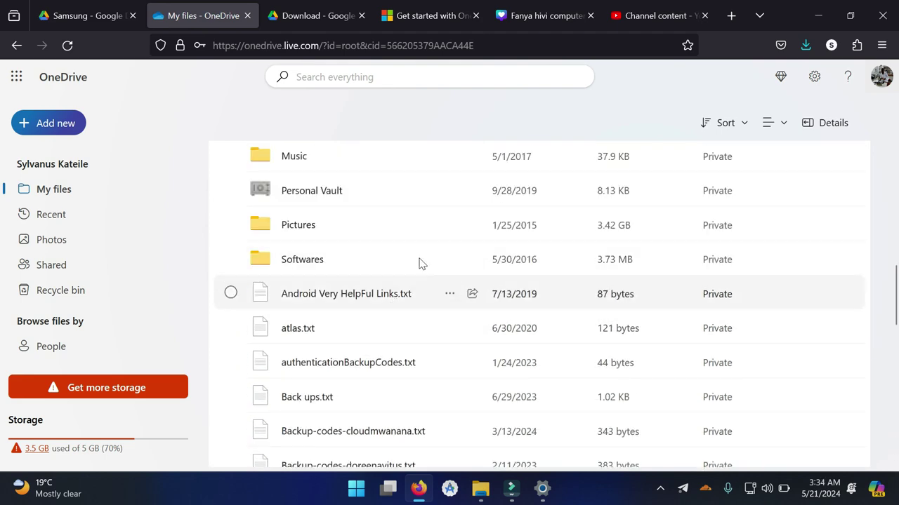
# Minimize Firefox and move the Wondershare Filmora 13 shortcut from the OneDrive folder back to the desktop
pyautogui.click(818, 14)
pyautogui.moveTo(516, 431); pyautogui.dragTo(115, 254)
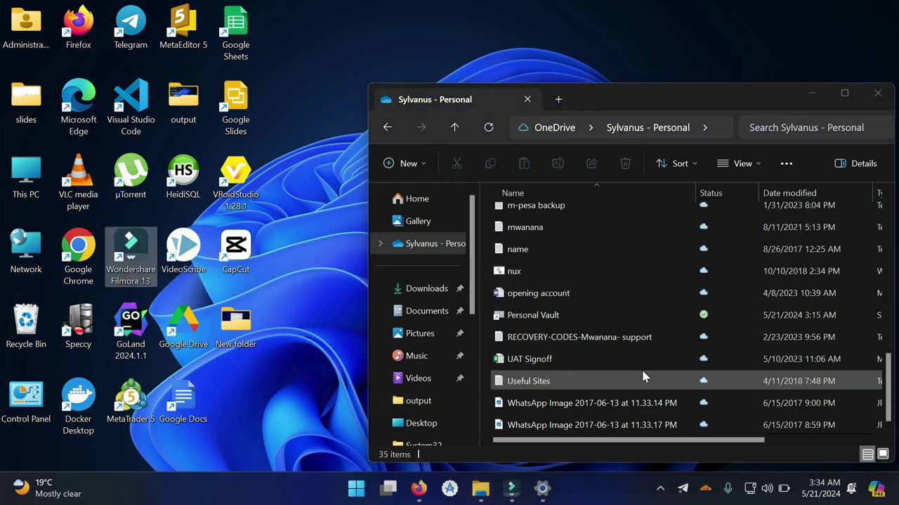
pyautogui.scroll(8, 596, 372)
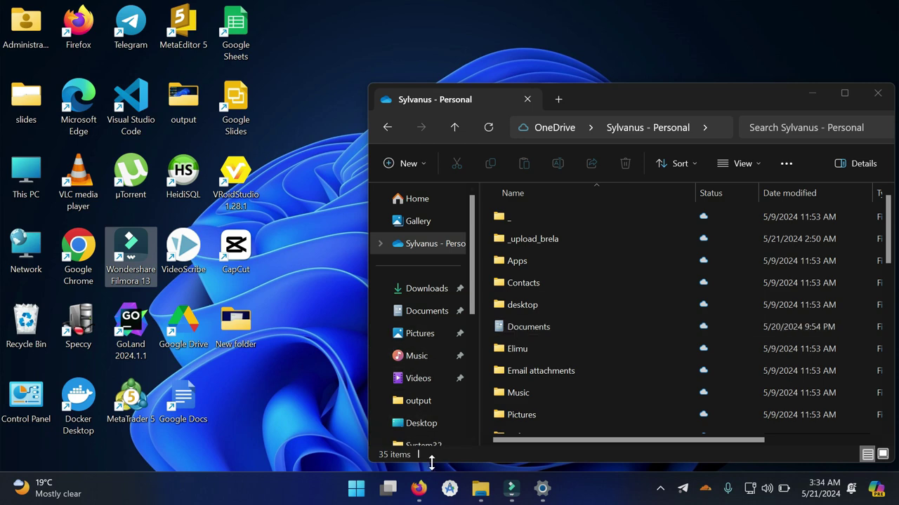
# Switch to Firefox and open drive.google.com in a new tab
pyautogui.click(419, 488)
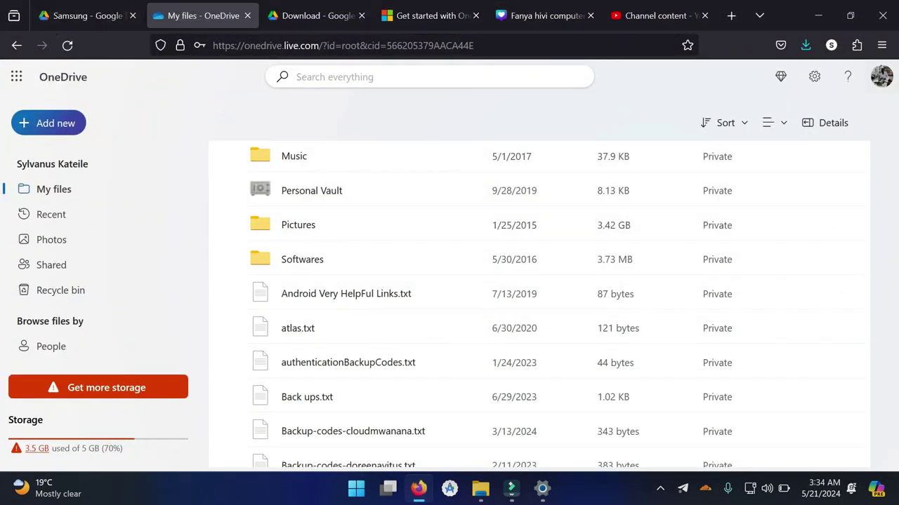
pyautogui.click(730, 15)
pyautogui.write('drive.')
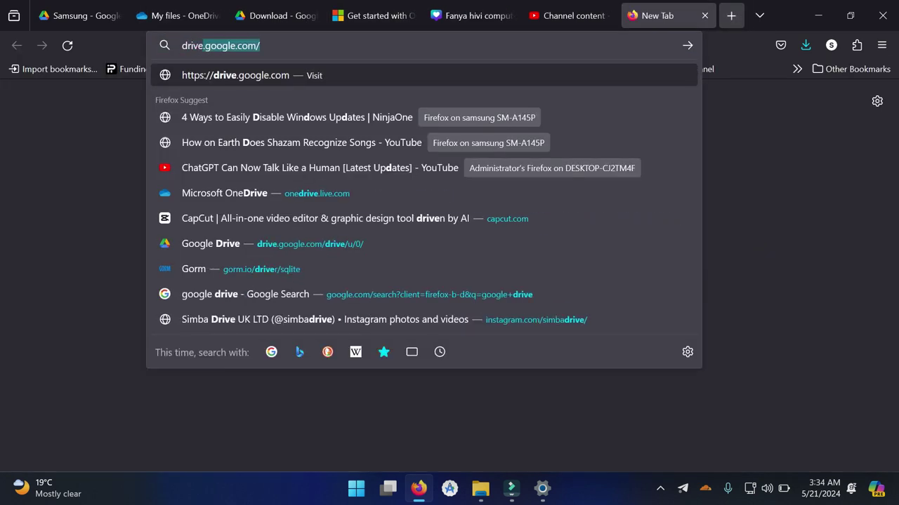
pyautogui.press('Return')
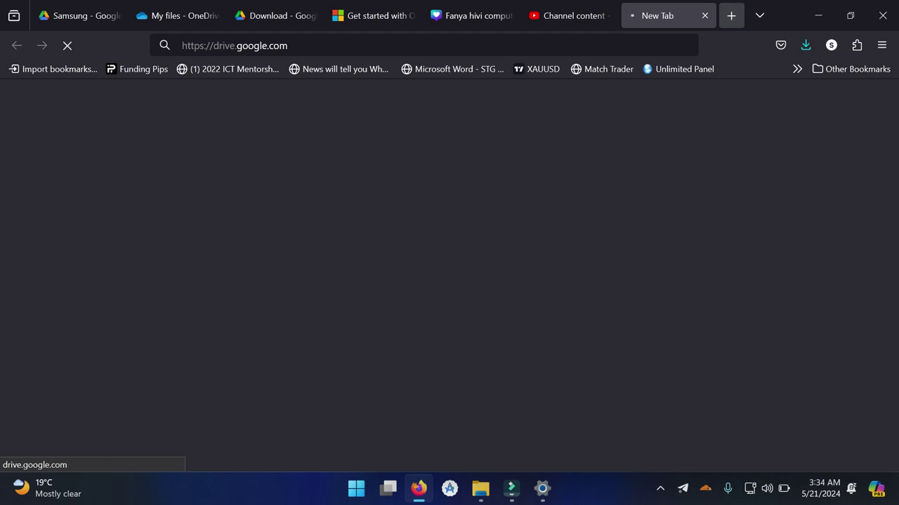
# Search Google for "drive" in a new tab and look over the search results
pyautogui.click(733, 24)
pyautogui.click(733, 24)
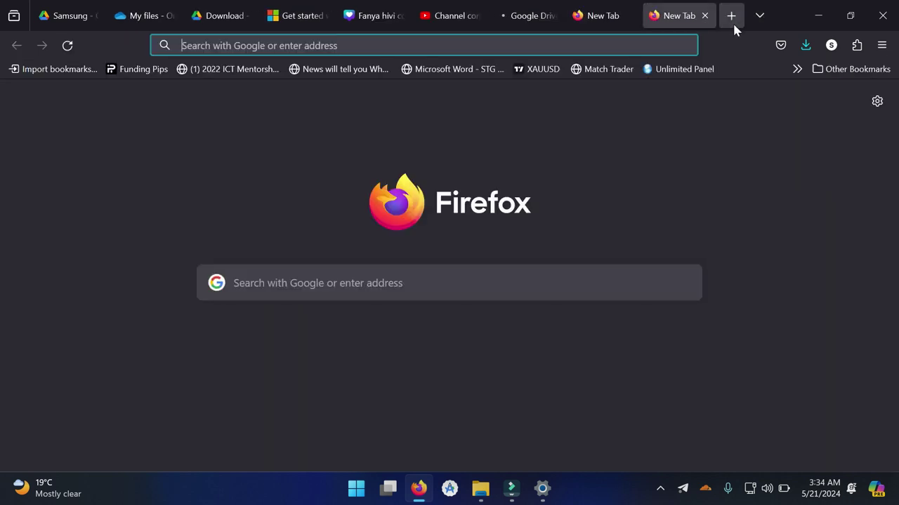
pyautogui.write('drive.')
pyautogui.press('BackSpace')
pyautogui.press('BackSpace')
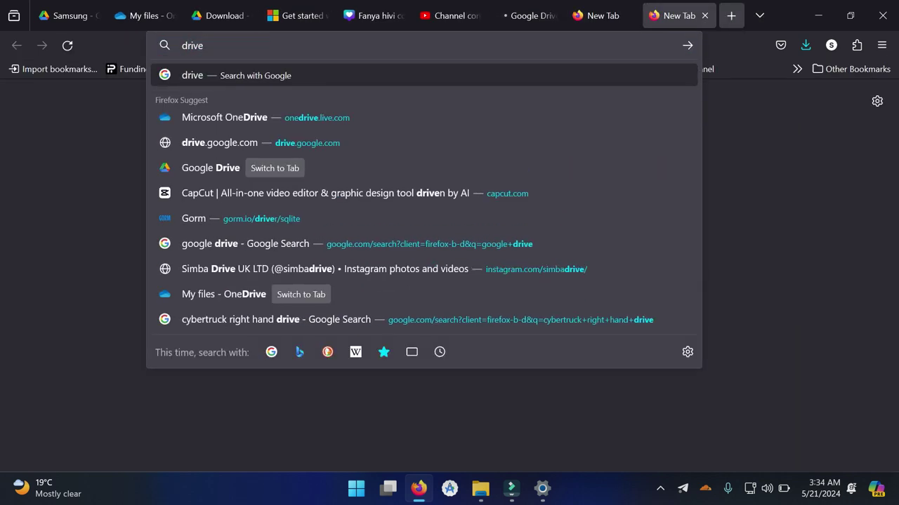
pyautogui.press('Return')
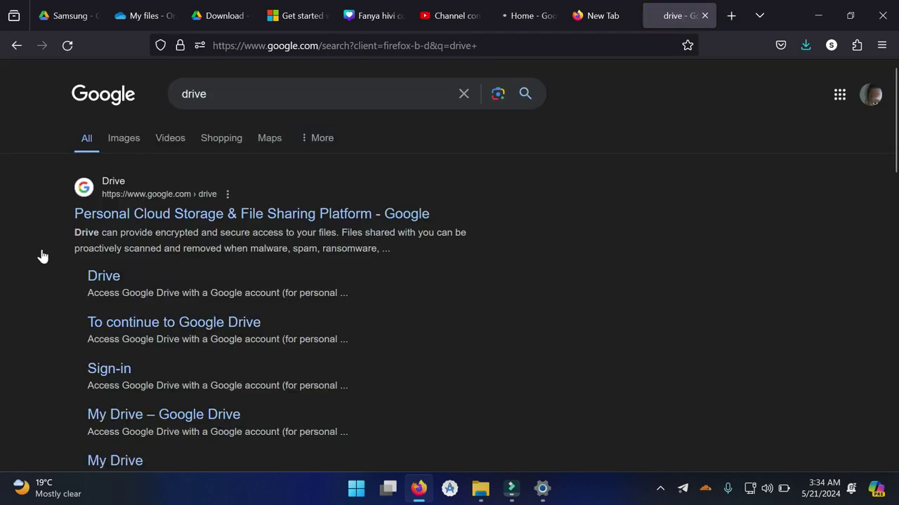
pyautogui.scroll(-4, 377, 305)
pyautogui.scroll(4, 289, 115)
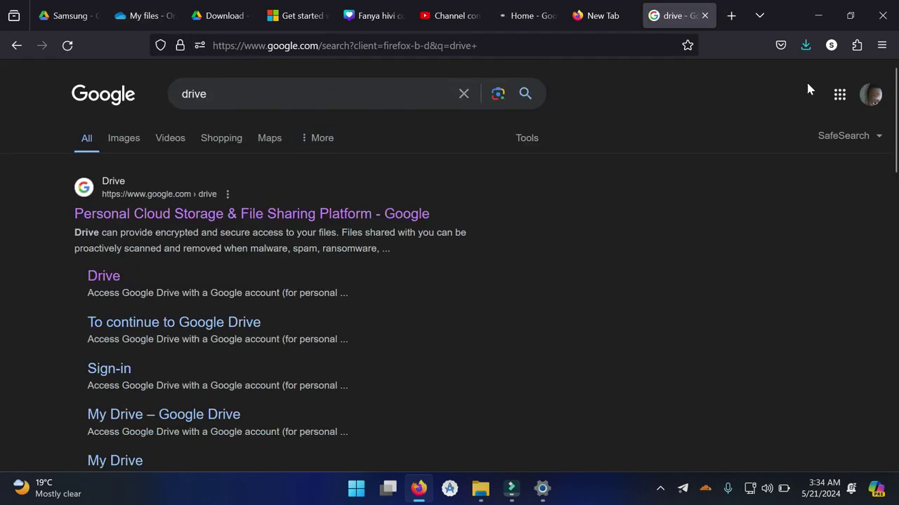
# Look through the open Drive home, Drive download, OneDrive support and Samsung backup pages
pyautogui.click(517, 14)
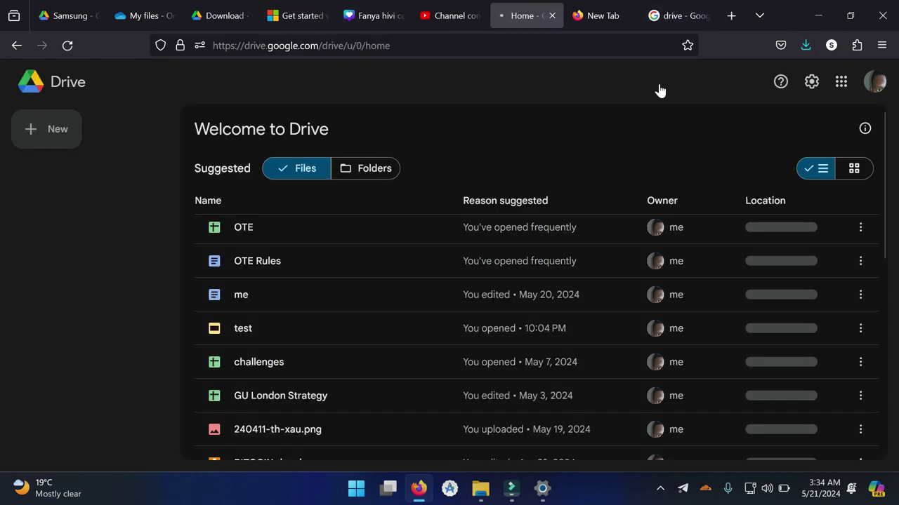
pyautogui.click(700, 10)
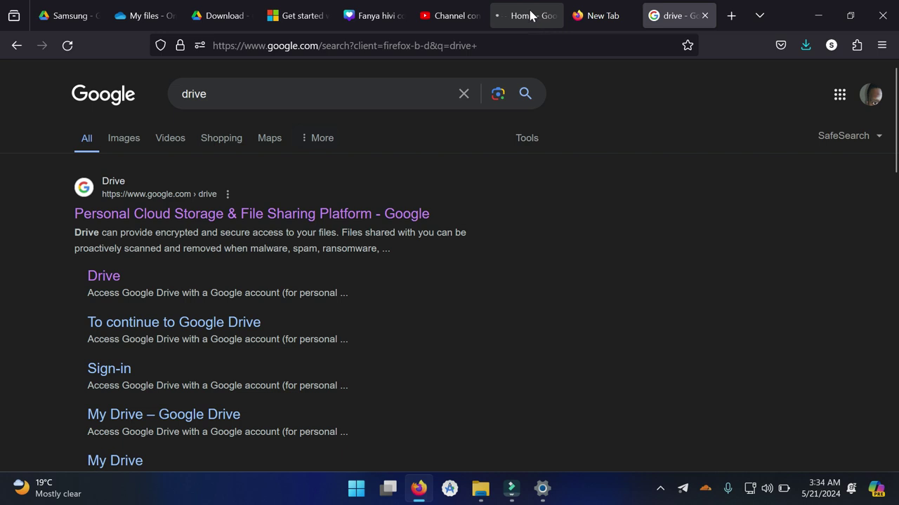
pyautogui.click(220, 8)
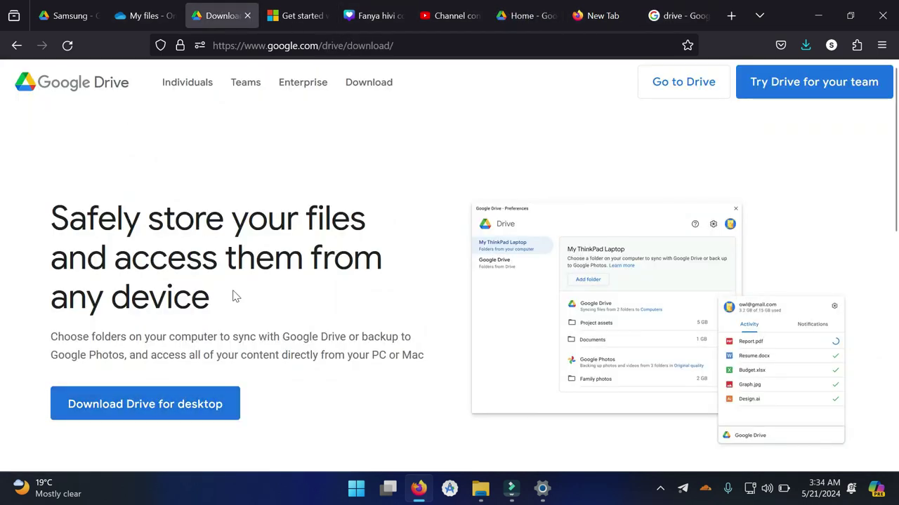
pyautogui.scroll(-1, 207, 184)
pyautogui.scroll(-1, 208, 184)
pyautogui.click(289, 17)
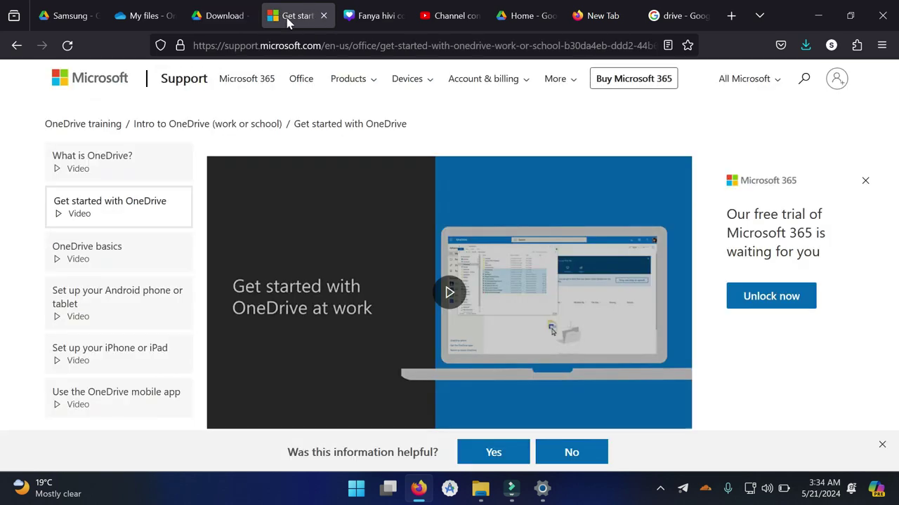
pyautogui.click(69, 16)
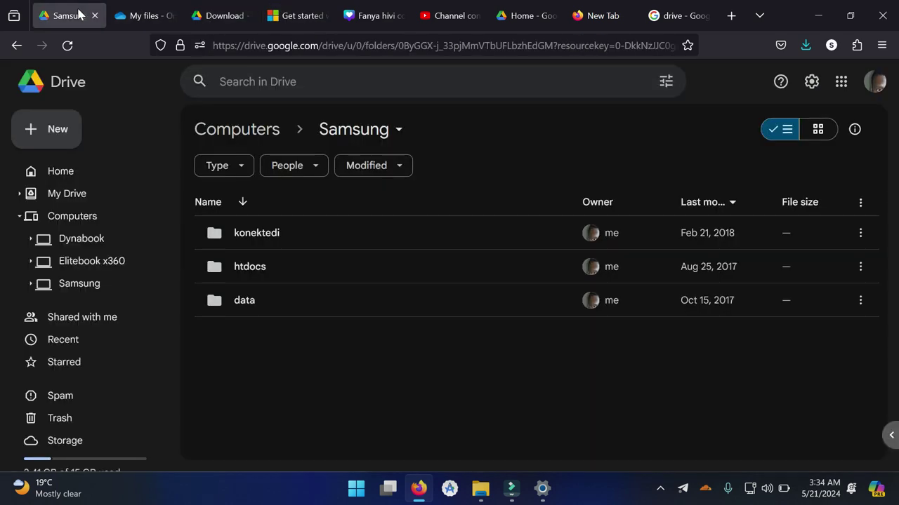
# Return to the Google Drive download page and view the Drive for desktop download section
pyautogui.click(260, 6)
pyautogui.scroll(2, 381, 253)
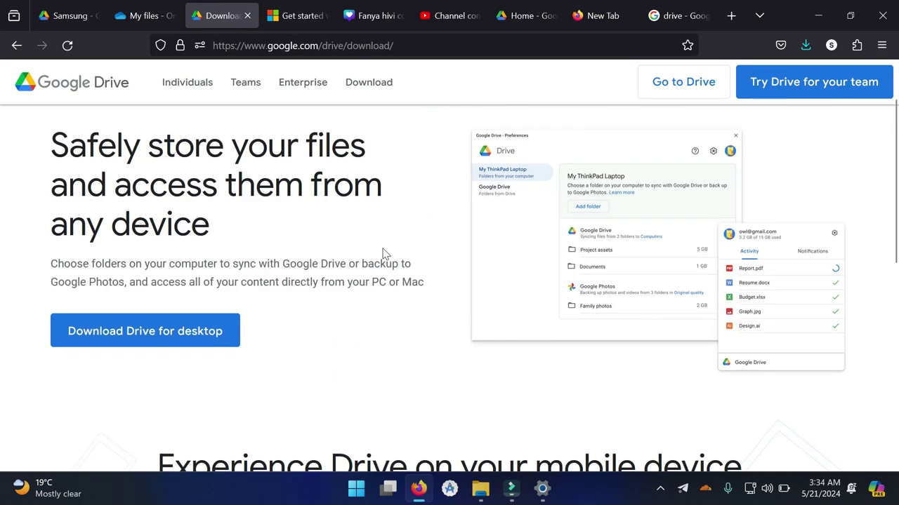
pyautogui.click(370, 93)
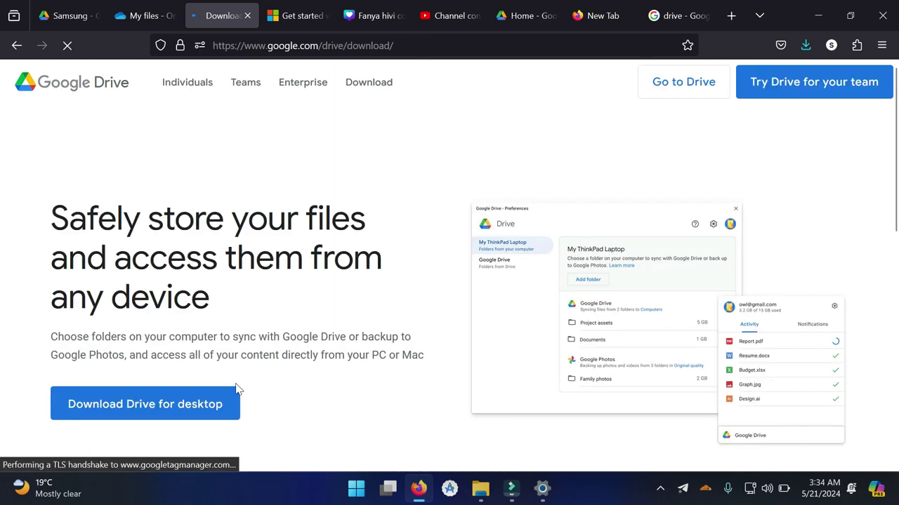
pyautogui.scroll(-1, 281, 365)
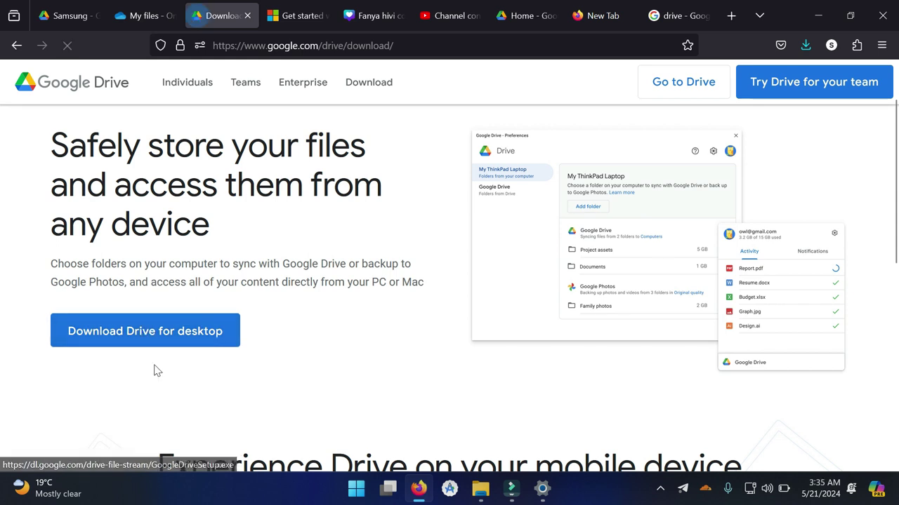
# Check the browser's recent downloads for the Google Drive setup file
pyautogui.click(797, 45)
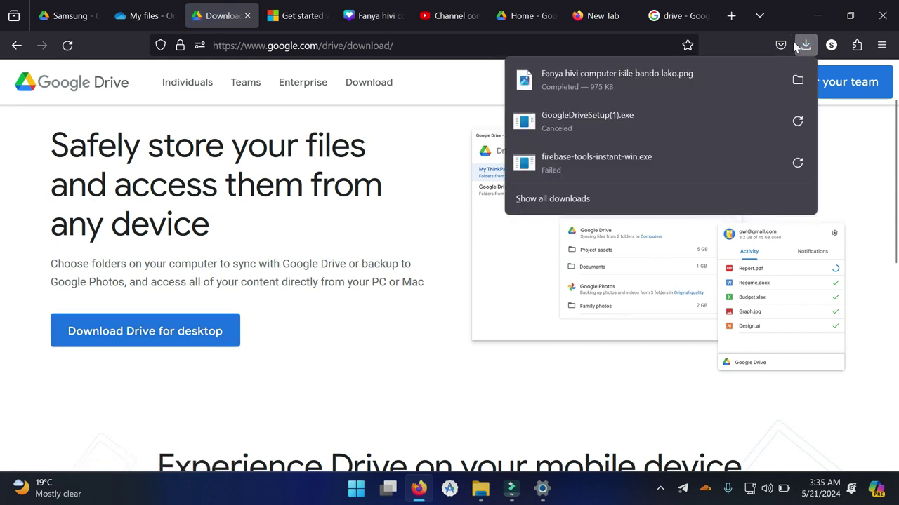
pyautogui.click(854, 145)
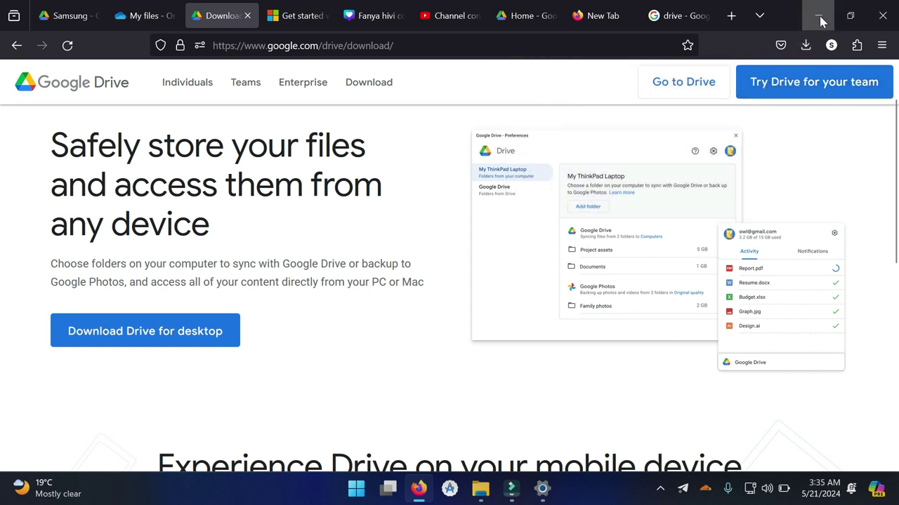
pyautogui.click(805, 45)
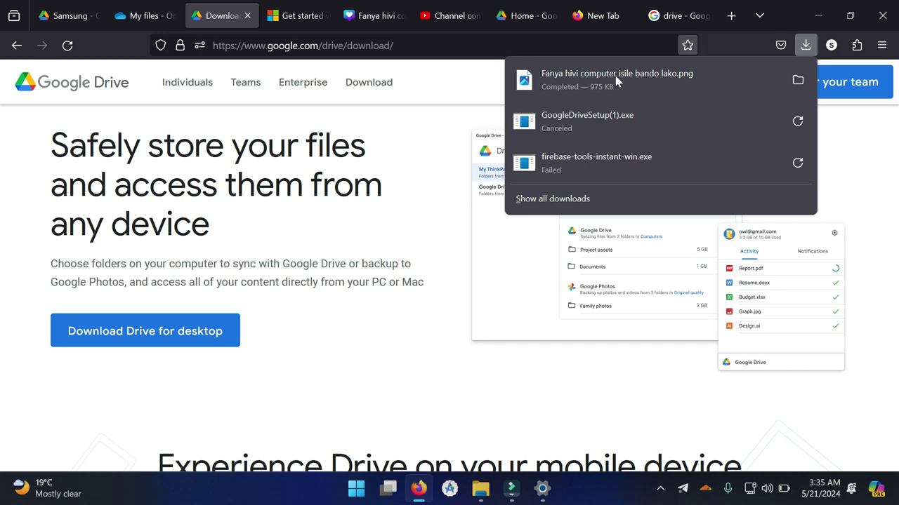
# Minimize Firefox, open Google Drive from its desktop shortcut and move its window clear of the desktop icons
pyautogui.click(815, 9)
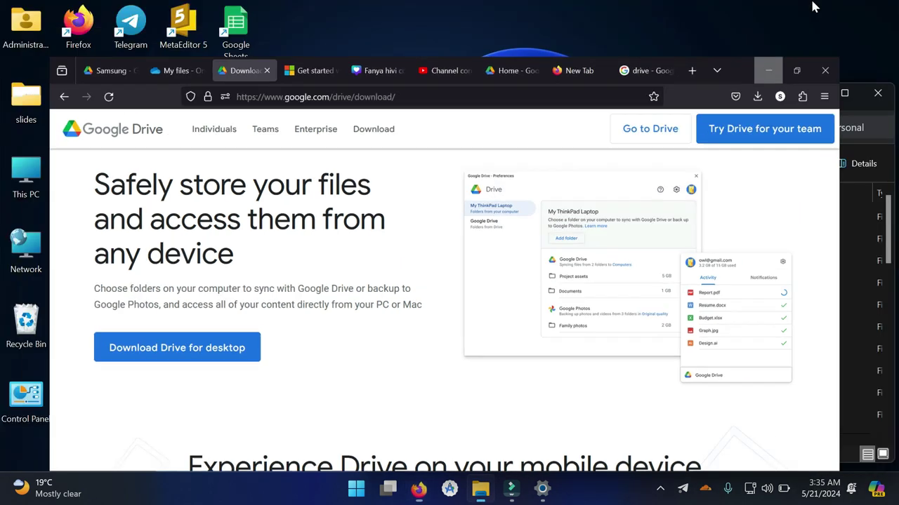
pyautogui.moveTo(163, 321); pyautogui.dragTo(237, 342)
pyautogui.click(182, 326)
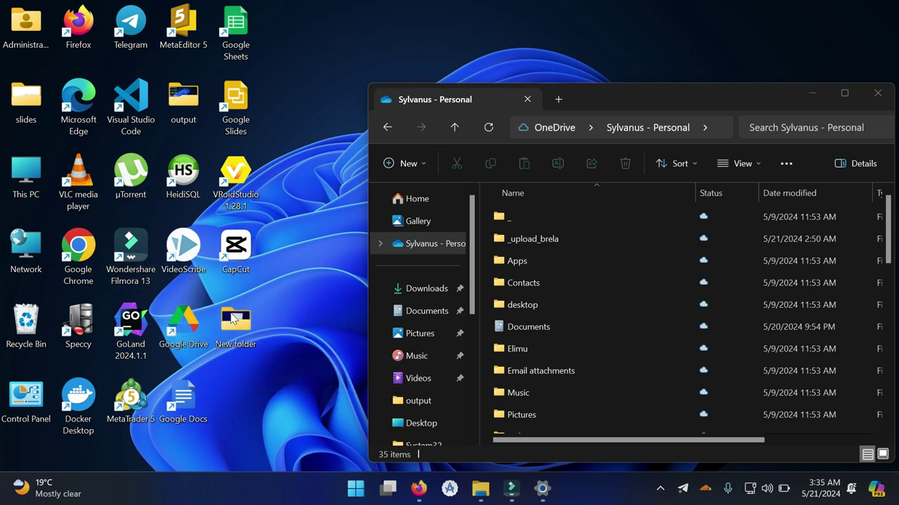
pyautogui.doubleClick(181, 340)
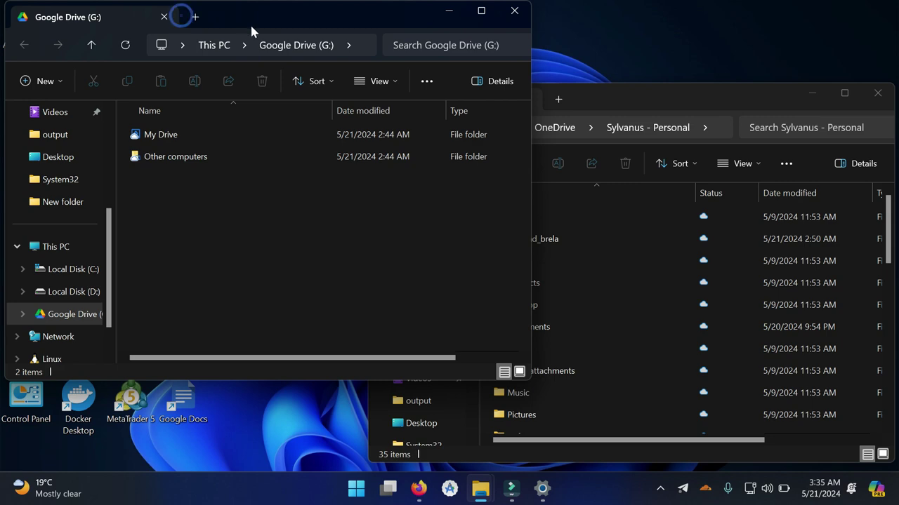
pyautogui.moveTo(270, 17); pyautogui.dragTo(468, 48)
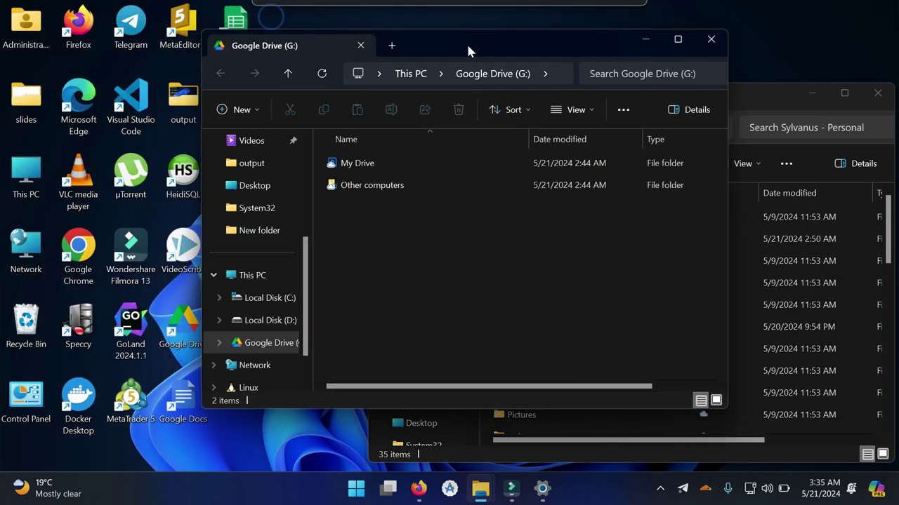
# View the computer's drives in This PC and open Google Drive (G:) from there
pyautogui.click(242, 276)
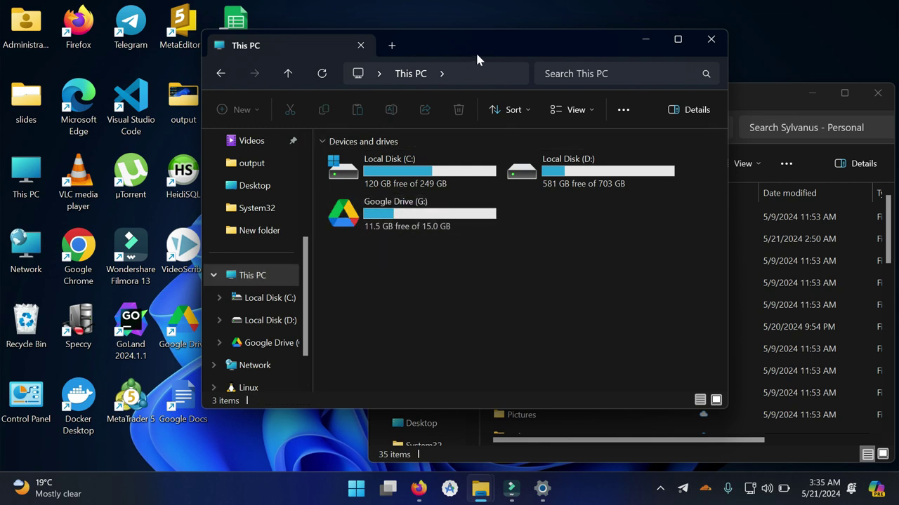
pyautogui.moveTo(476, 51); pyautogui.dragTo(551, 49)
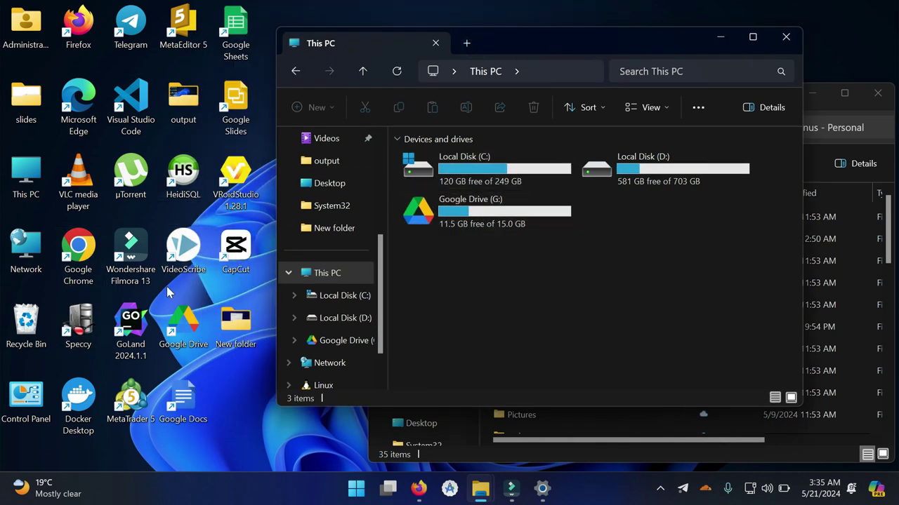
pyautogui.doubleClick(532, 226)
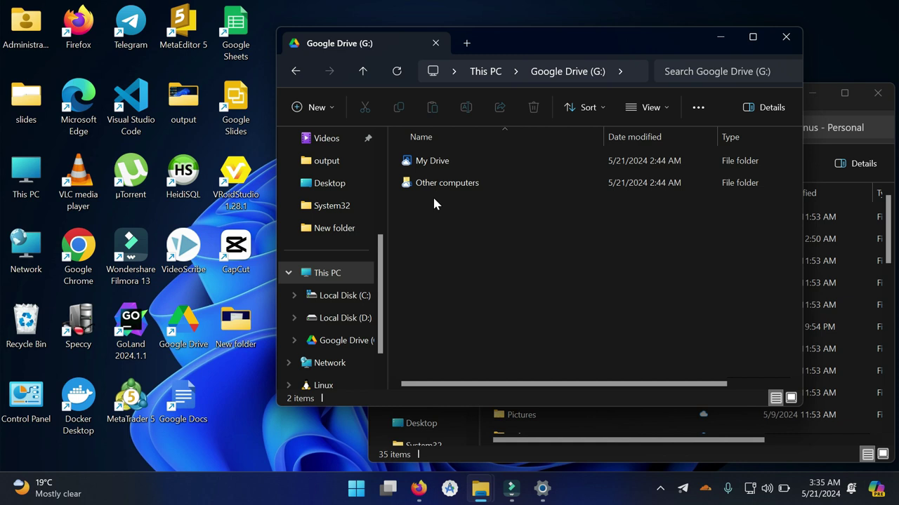
# Open the My Drive folder and look through its files down to the end of the list
pyautogui.click(436, 160)
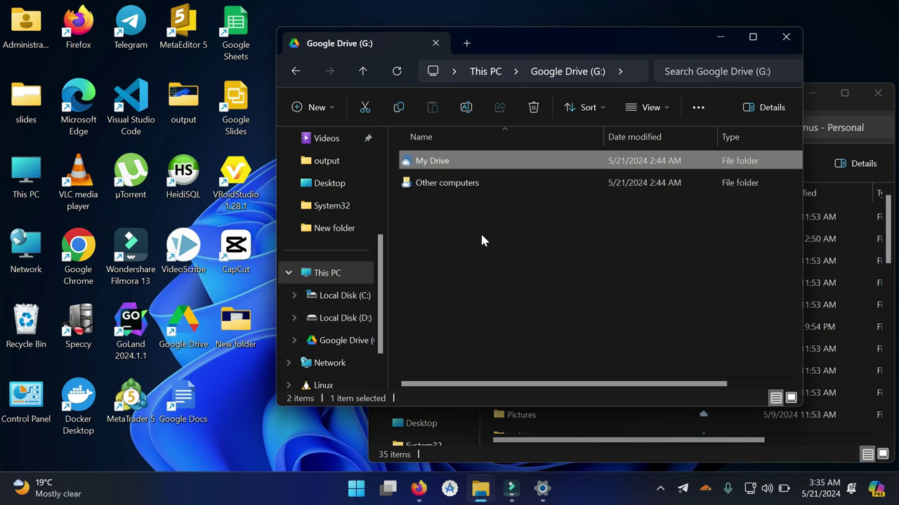
pyautogui.doubleClick(439, 163)
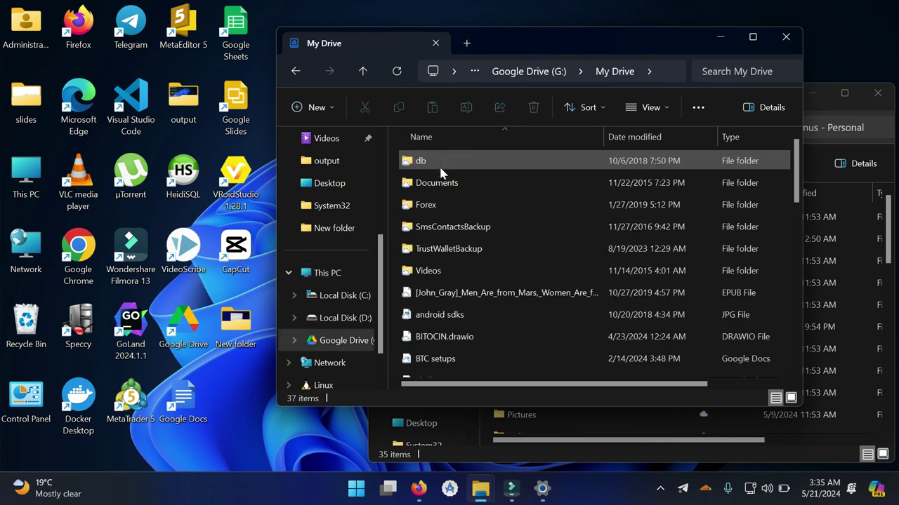
pyautogui.scroll(-5, 467, 235)
pyautogui.scroll(-3, 471, 242)
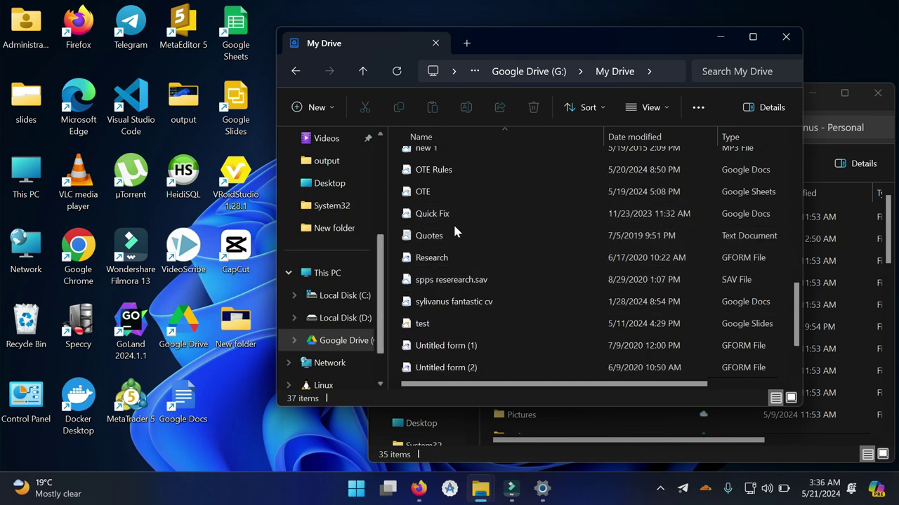
pyautogui.scroll(-1, 435, 242)
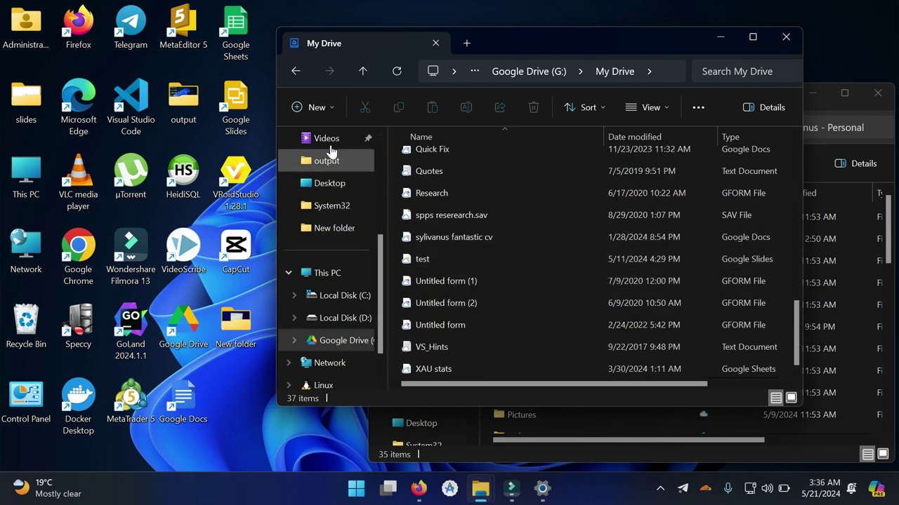
# Return to the Google Drive (G:) root and open the Samsung folder inside Other computers
pyautogui.click(359, 73)
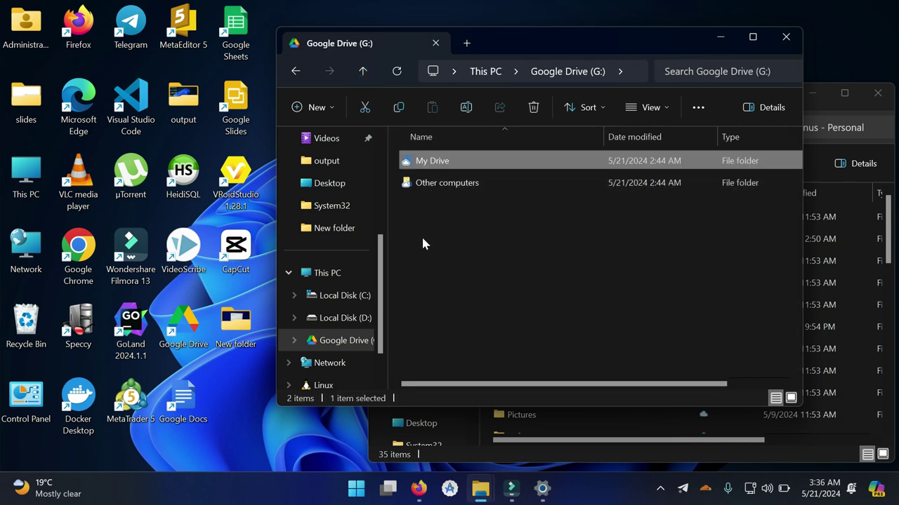
pyautogui.doubleClick(440, 184)
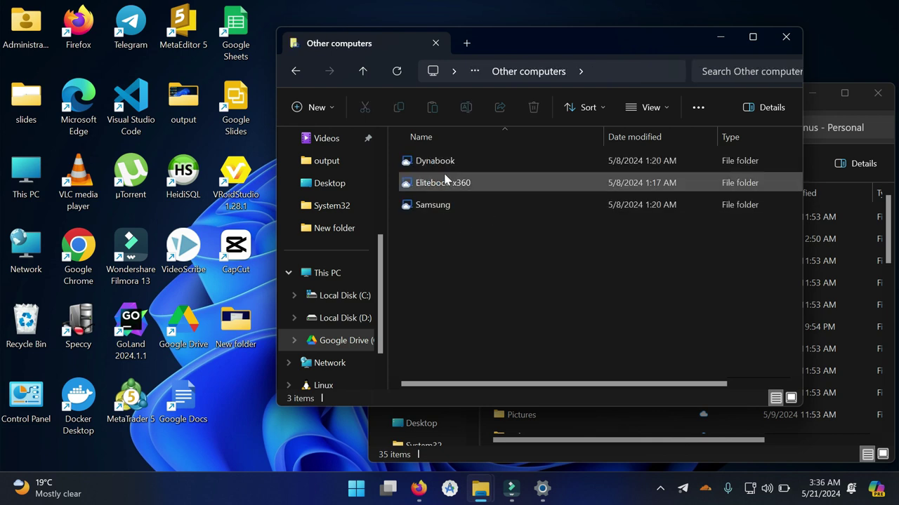
pyautogui.doubleClick(442, 204)
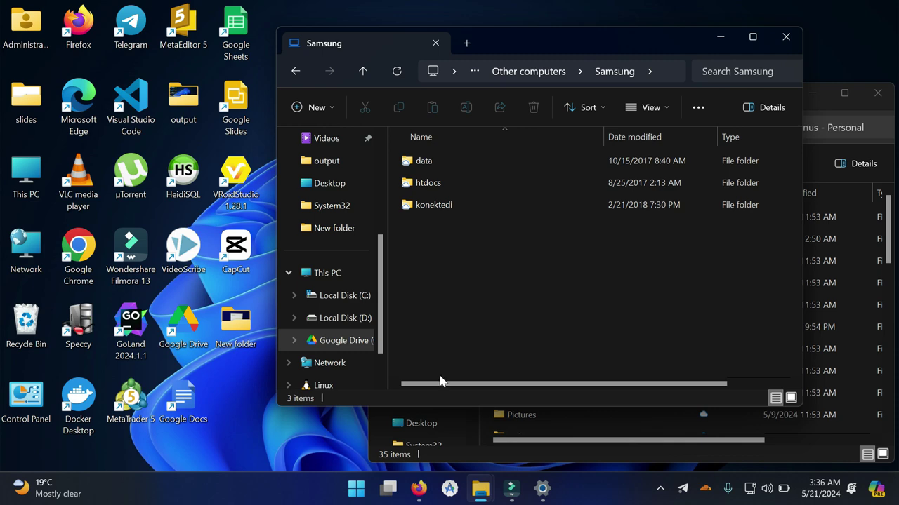
# Switch to the OneDrive web page in Firefox and look back up through My files
pyautogui.click(419, 488)
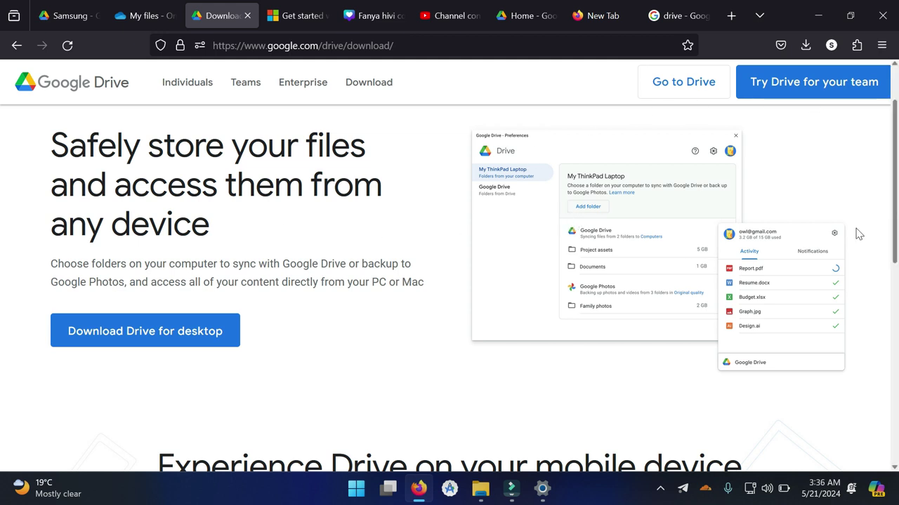
pyautogui.click(147, 8)
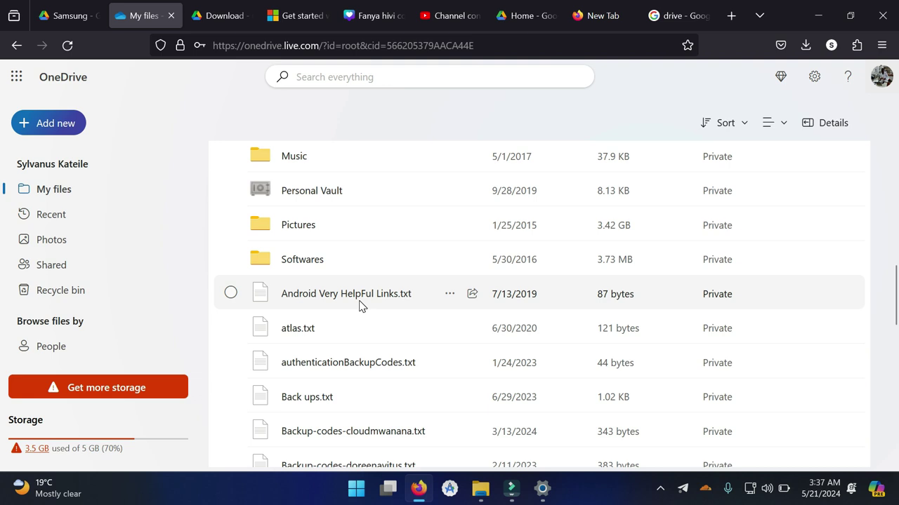
pyautogui.scroll(2, 359, 306)
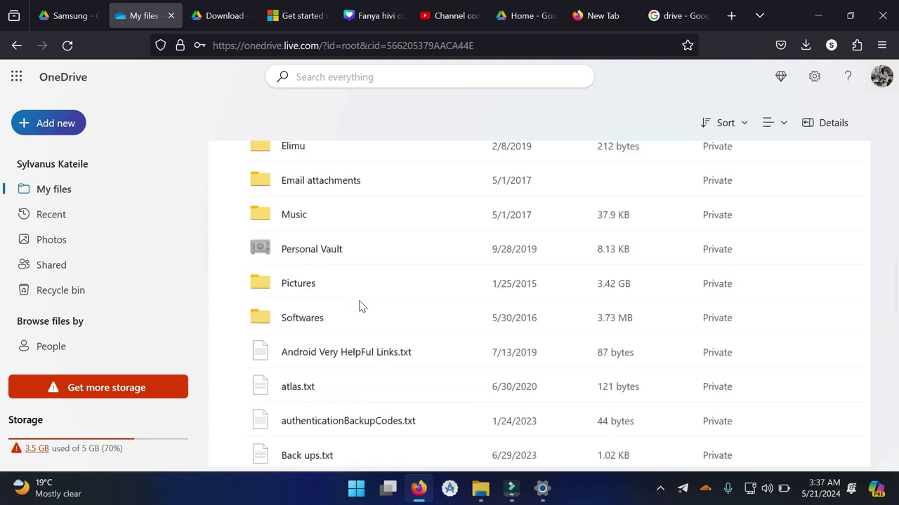